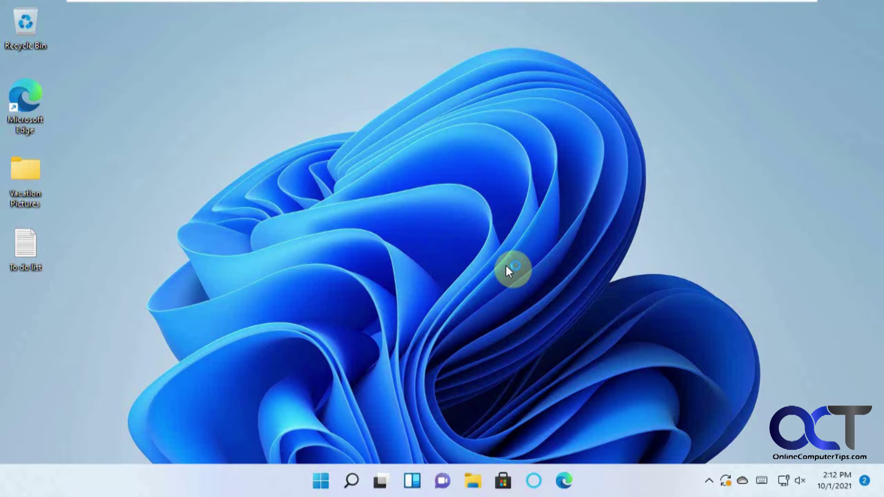
Step: Open System > Storage in Settings and expand all C: drive usage categories
left_click(320, 481)
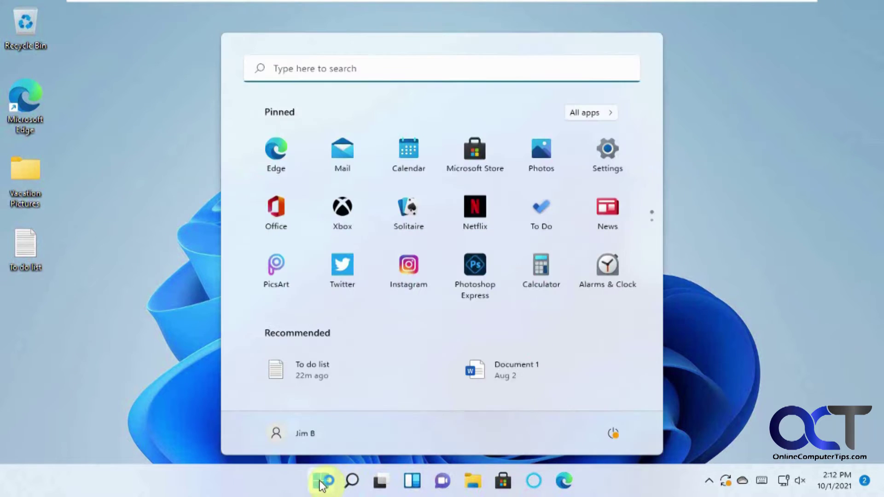
left_click(608, 162)
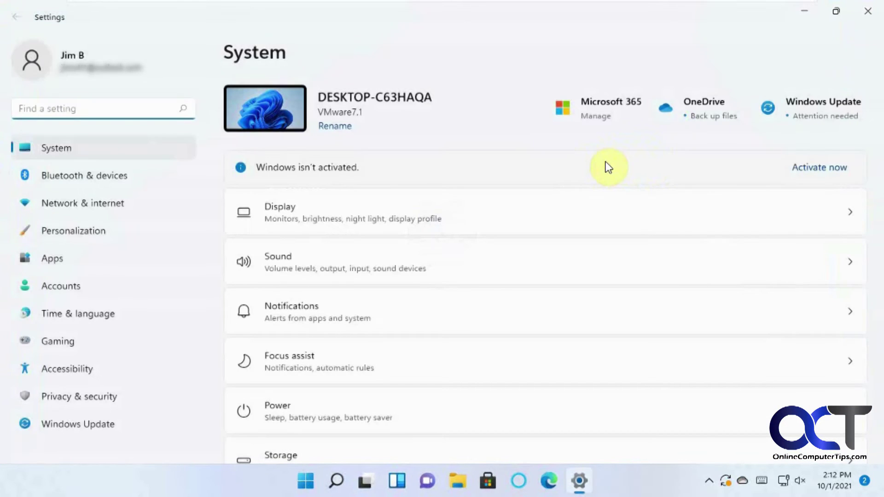
scroll(485, 318, "down", 2)
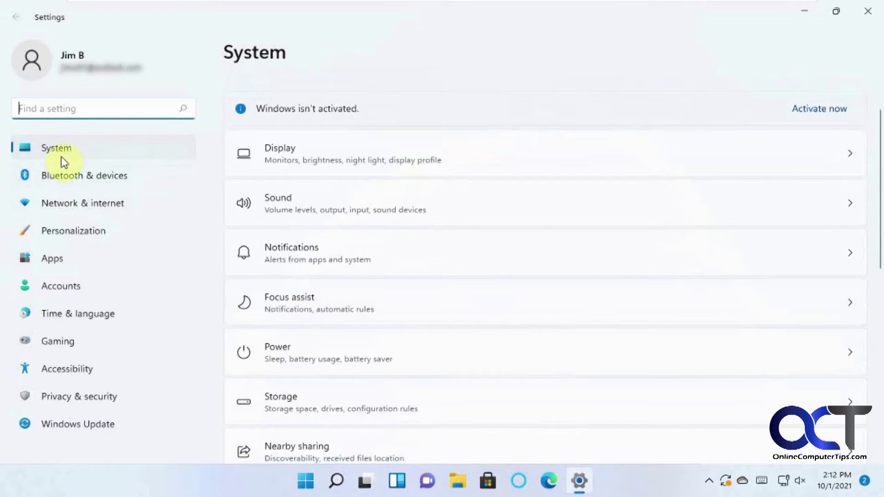
left_click(368, 404)
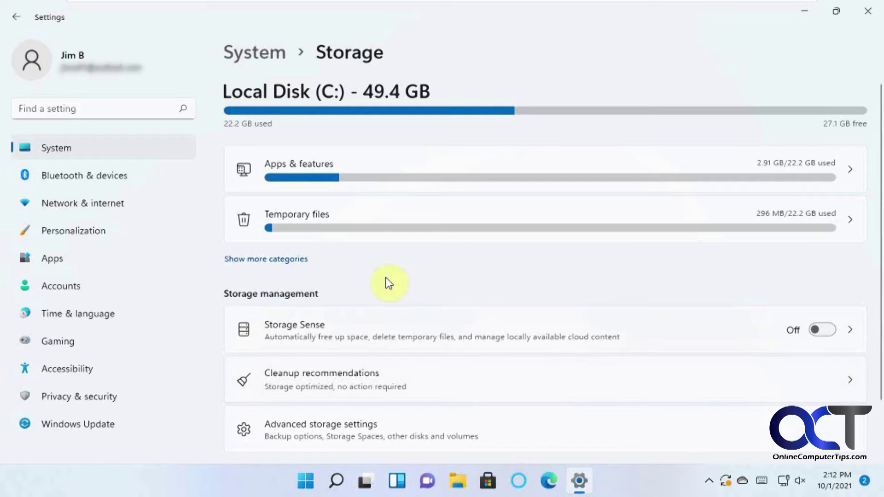
left_click(286, 258)
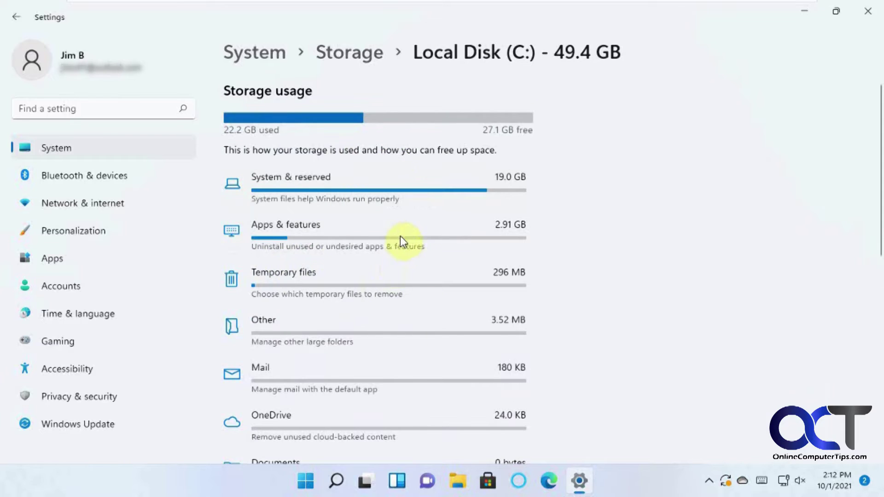
Step: Scroll through every C: drive storage category, then go from Storage to Apps & features
scroll(401, 240, "down", 3)
scroll(404, 242, "down", 3)
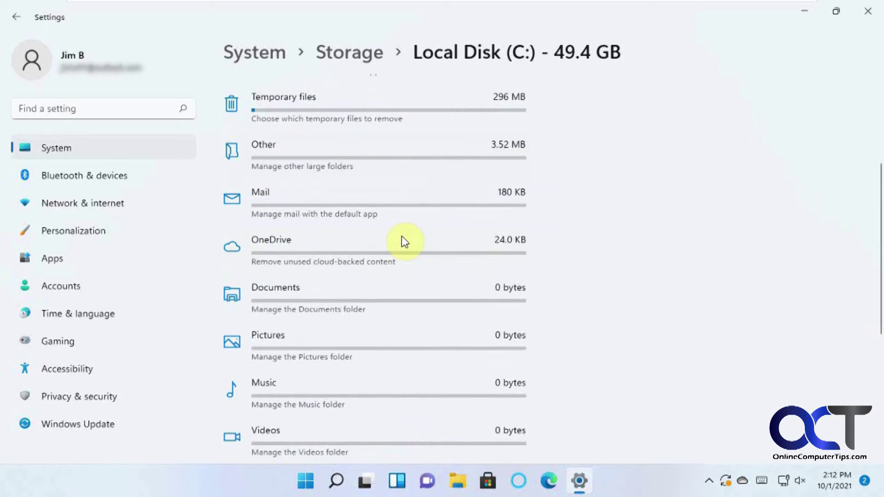
scroll(402, 306, "down", 2)
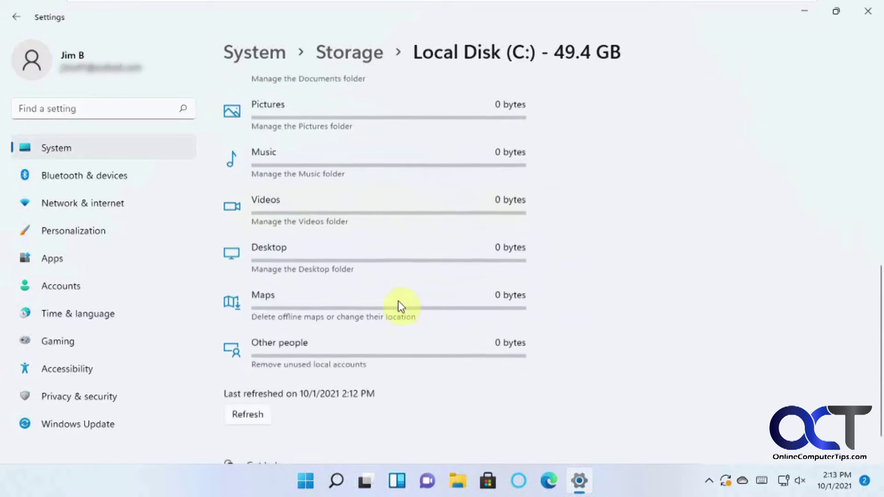
scroll(402, 306, "up", 3)
scroll(398, 306, "up", 3)
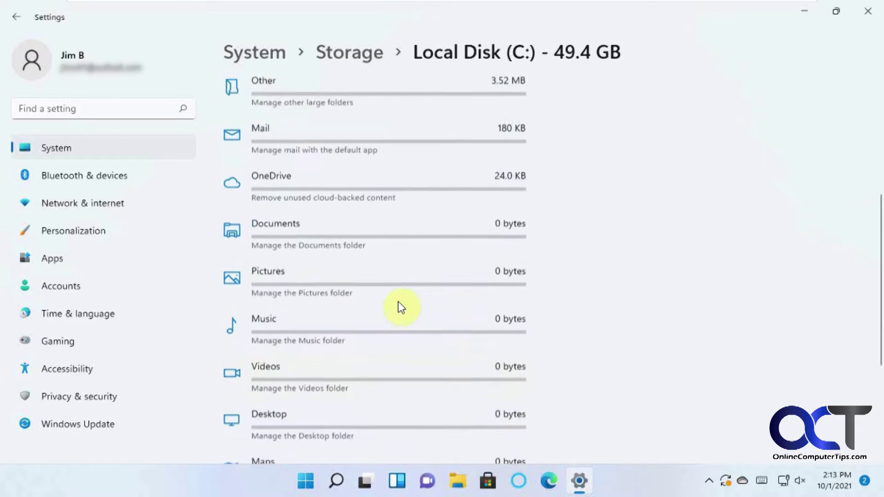
scroll(321, 224, "down", 1)
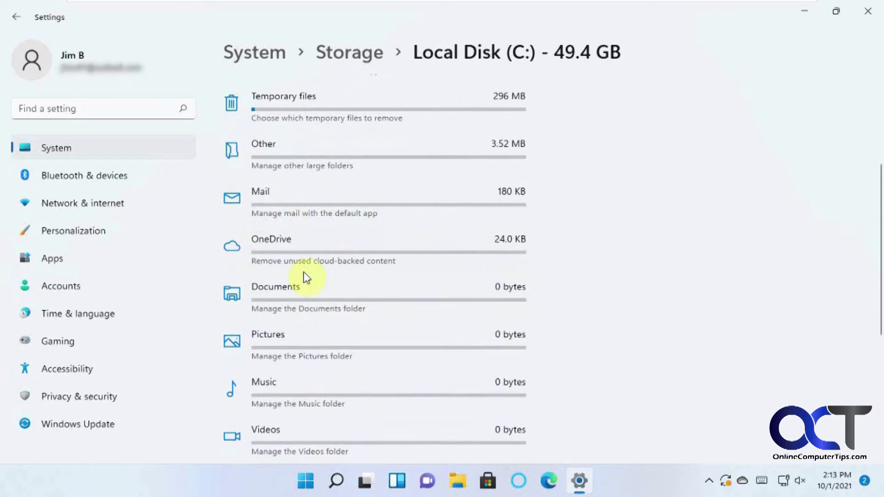
scroll(405, 350, "up", 3)
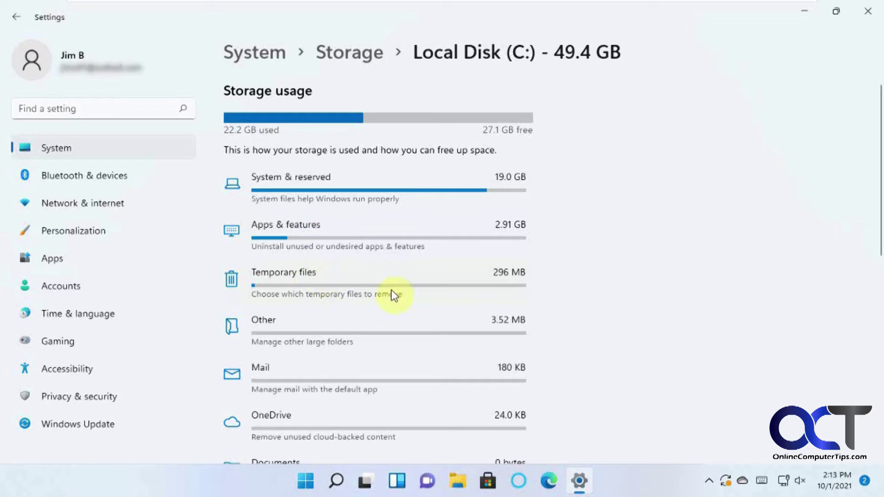
left_click(358, 54)
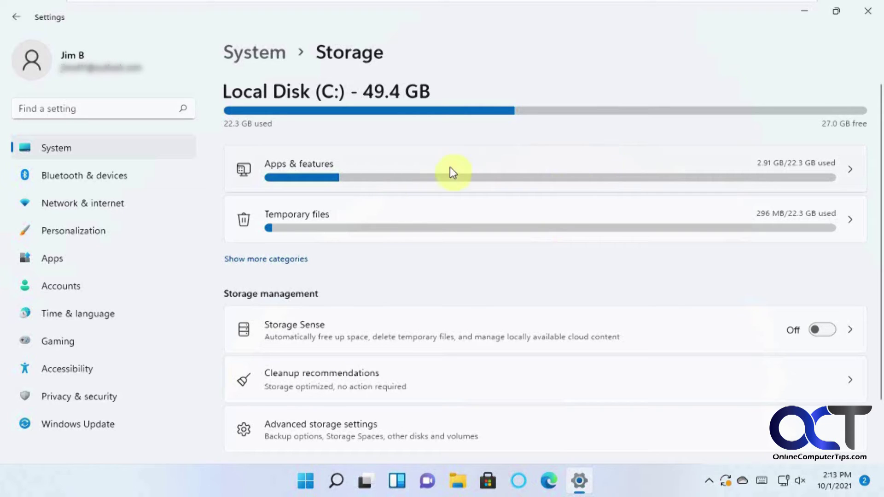
left_click(610, 169)
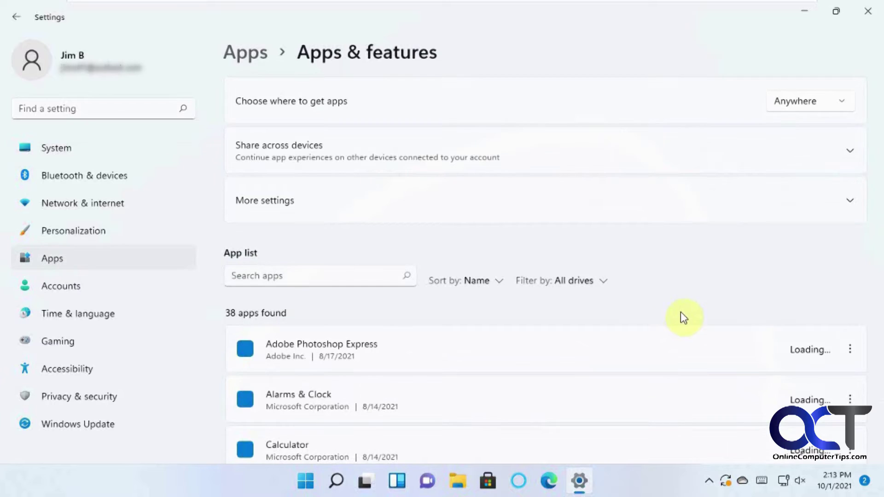
scroll(658, 329, "down", 1)
scroll(656, 324, "down", 2)
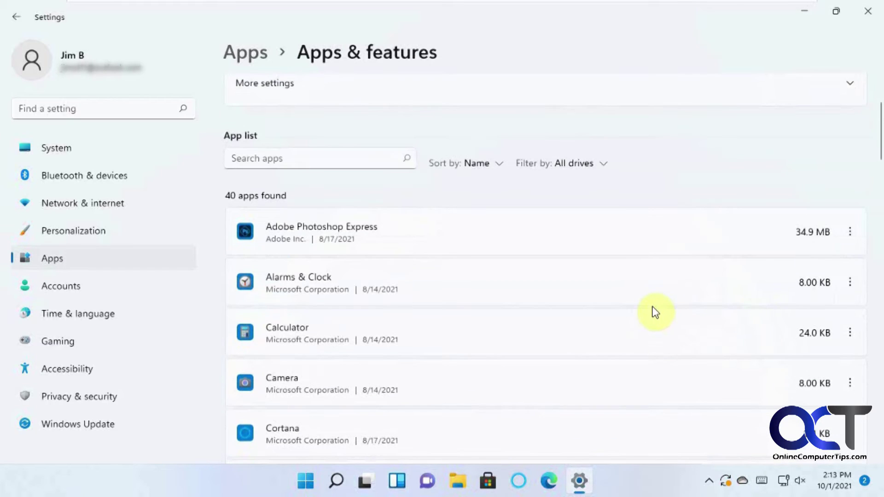
scroll(653, 310, "down", 1)
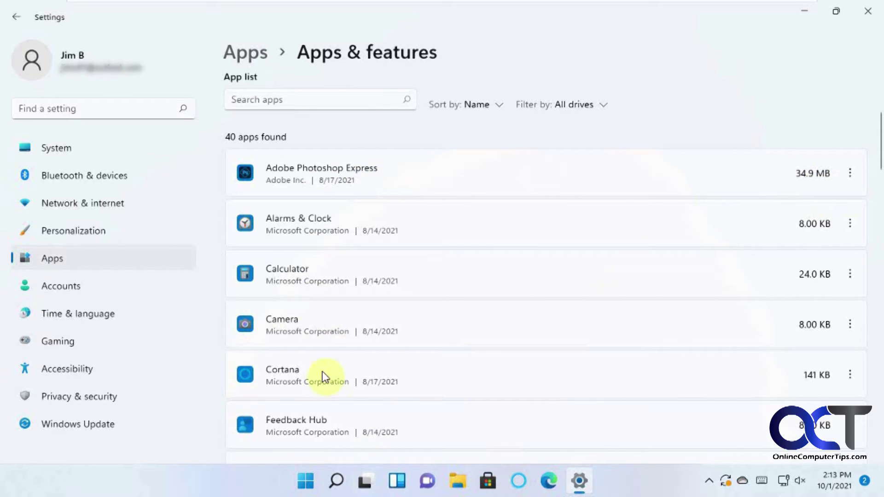
scroll(325, 368, "down", 3)
scroll(324, 366, "down", 6)
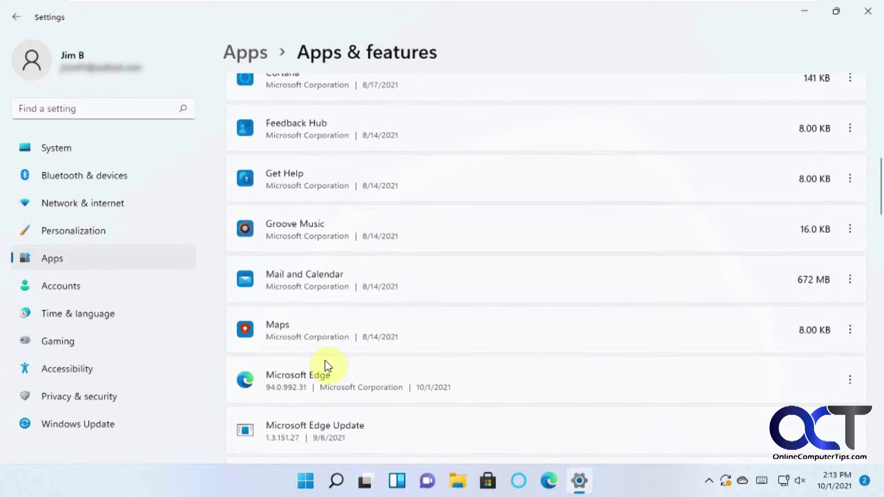
scroll(327, 366, "down", 6)
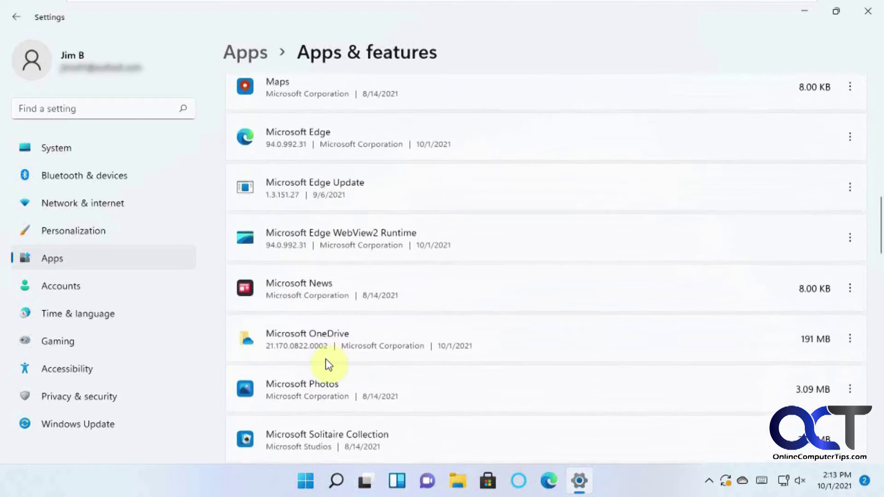
scroll(378, 343, "down", 4)
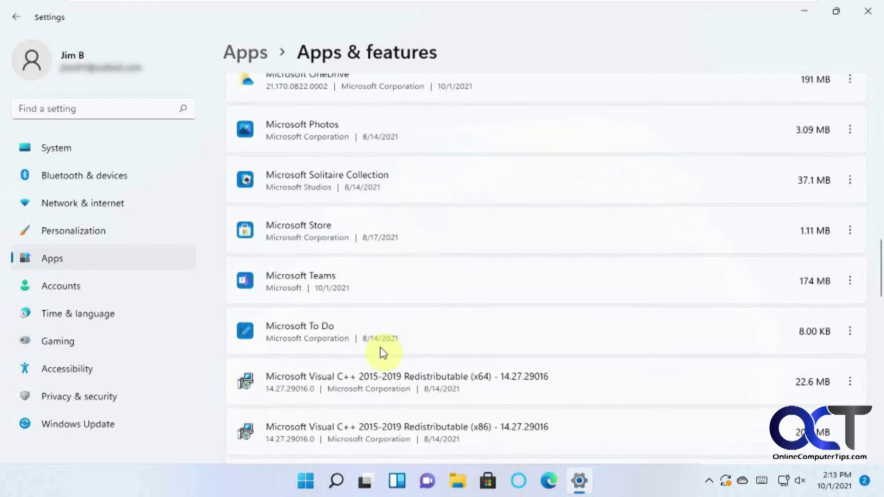
scroll(383, 353, "up", 9)
scroll(383, 355, "up", 13)
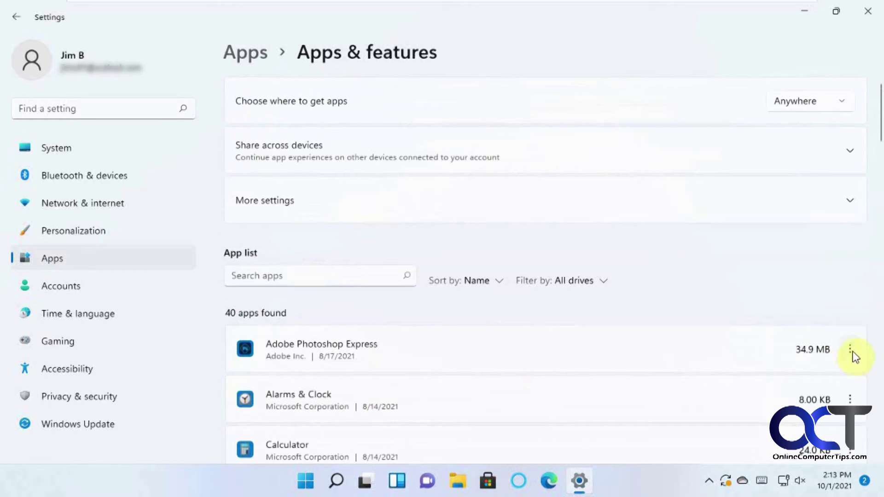
left_click(849, 350)
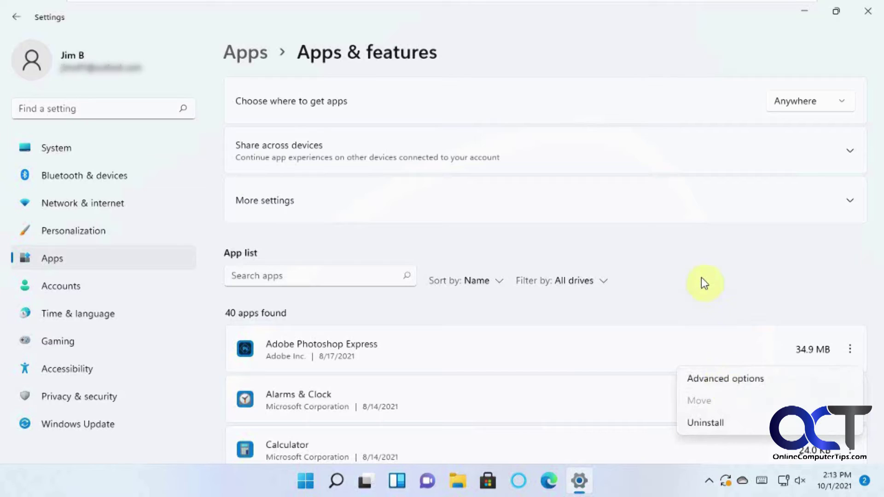
left_click(522, 263)
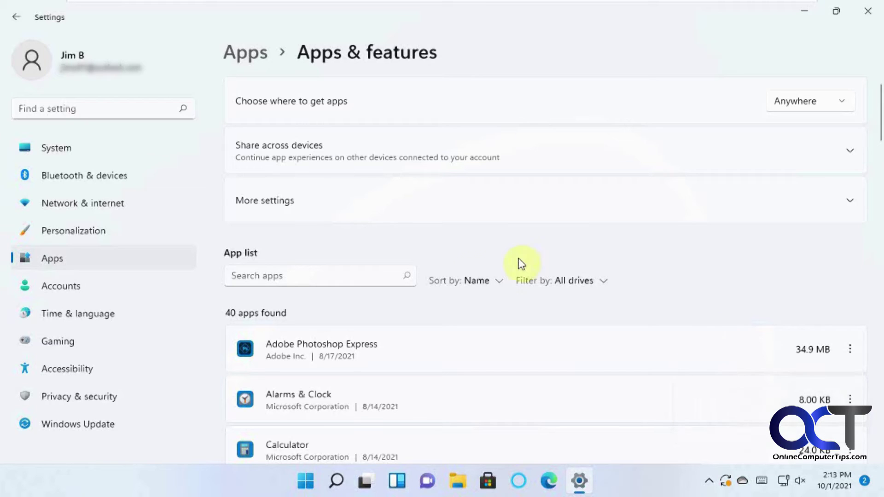
left_click(850, 201)
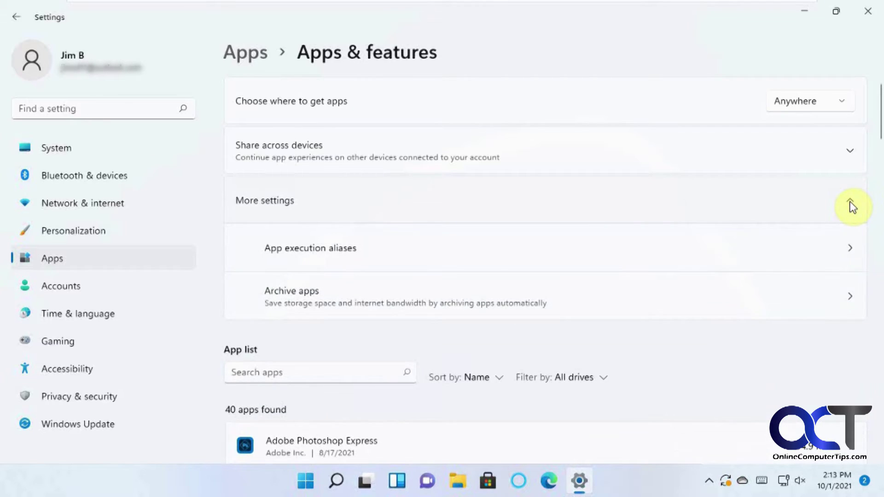
left_click(836, 204)
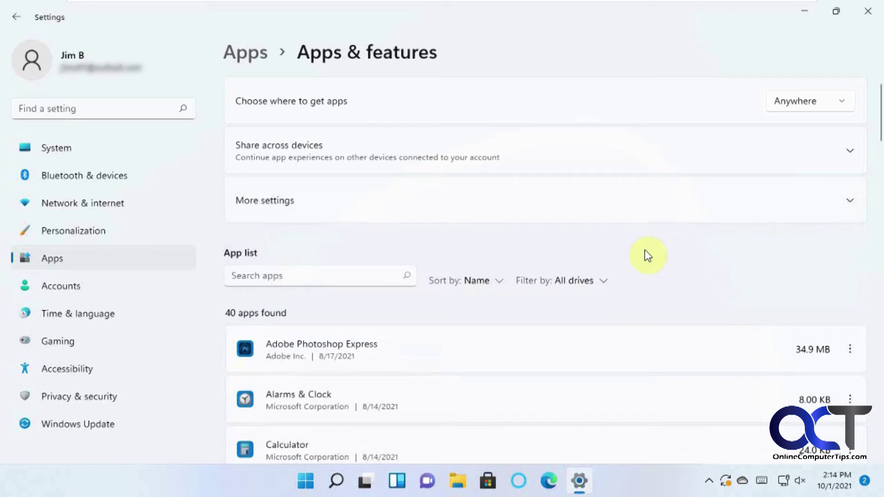
left_click(252, 52)
Step: Go back to System > Storage and open the Temporary files list
left_click(74, 146)
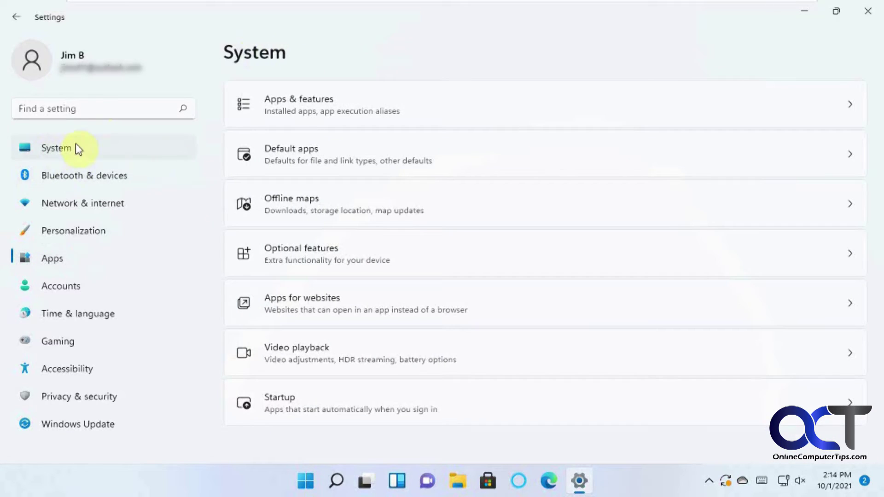
scroll(459, 261, "down", 3)
left_click(403, 343)
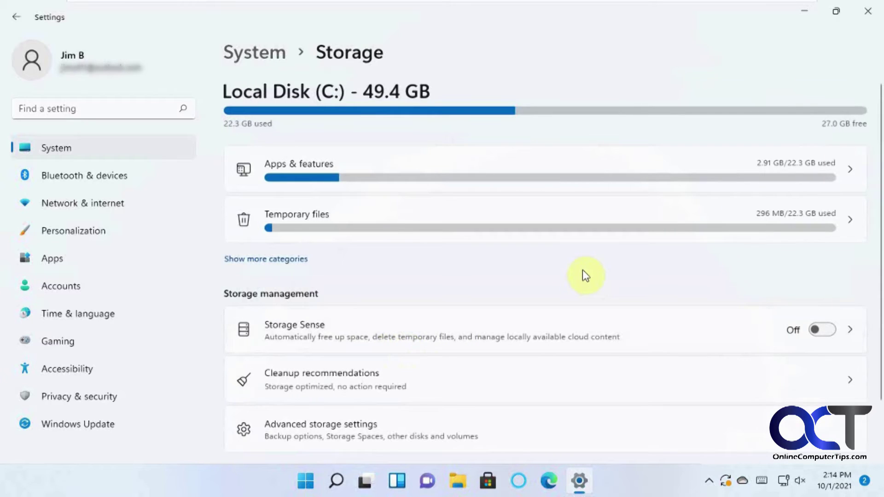
scroll(582, 275, "down", 1)
scroll(581, 275, "up", 1)
left_click(454, 223)
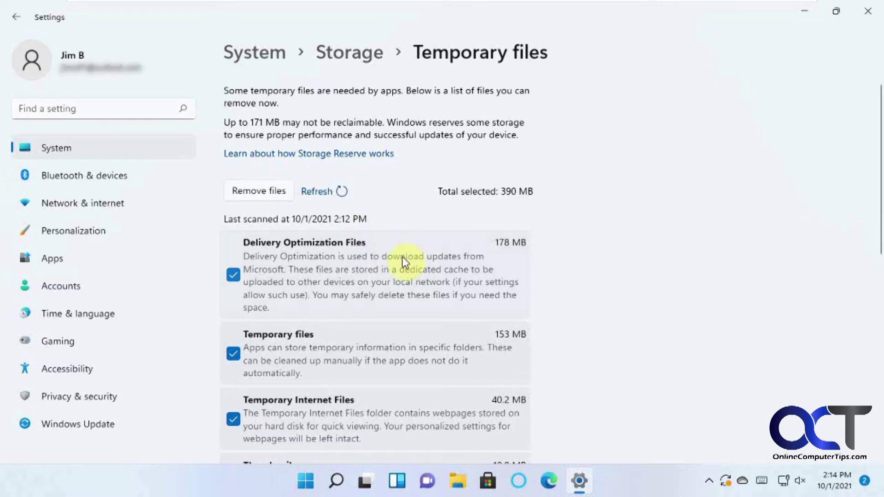
Step: Review the temporary file categories, leaving all checked for a 390 MB total
scroll(398, 264, "down", 3)
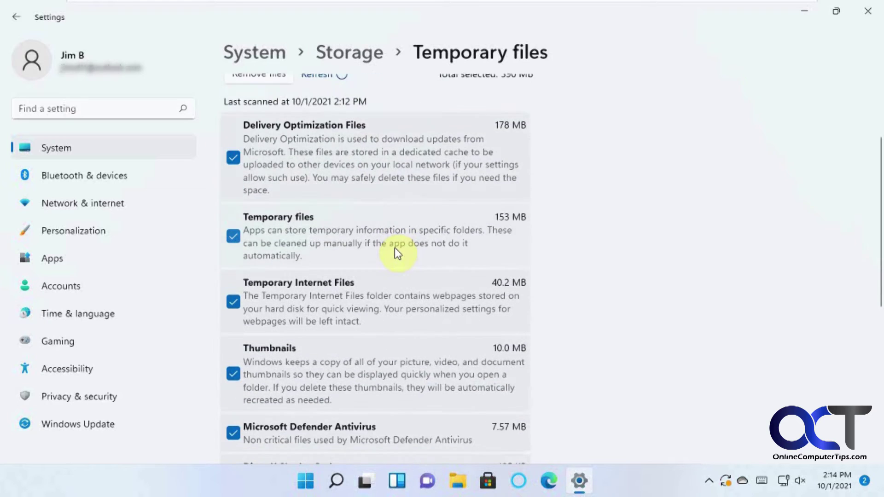
scroll(395, 249, "up", 3)
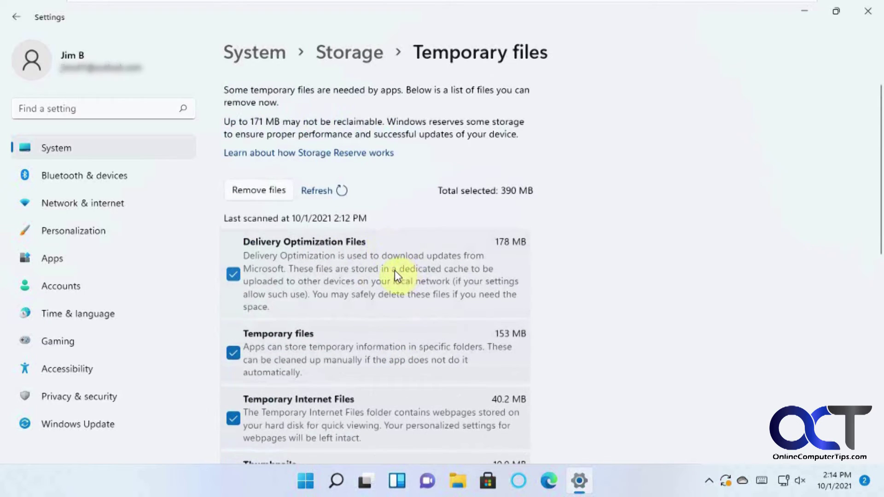
scroll(394, 270, "down", 4)
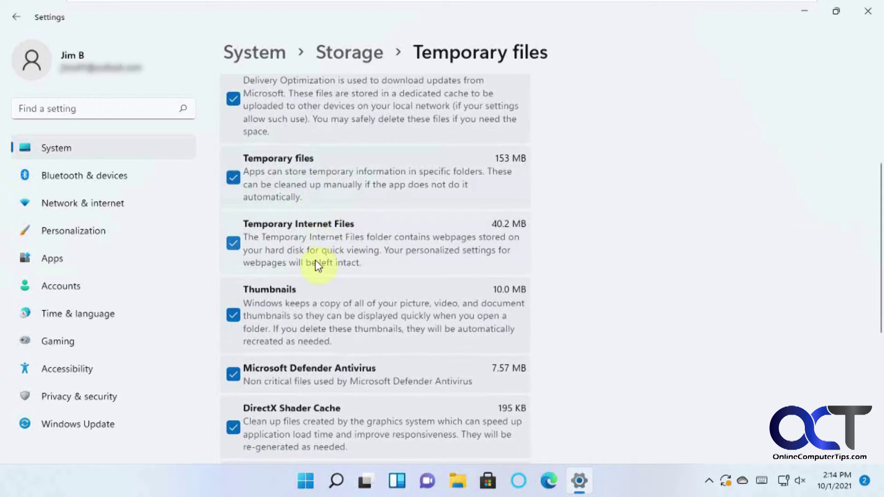
scroll(317, 266, "down", 1)
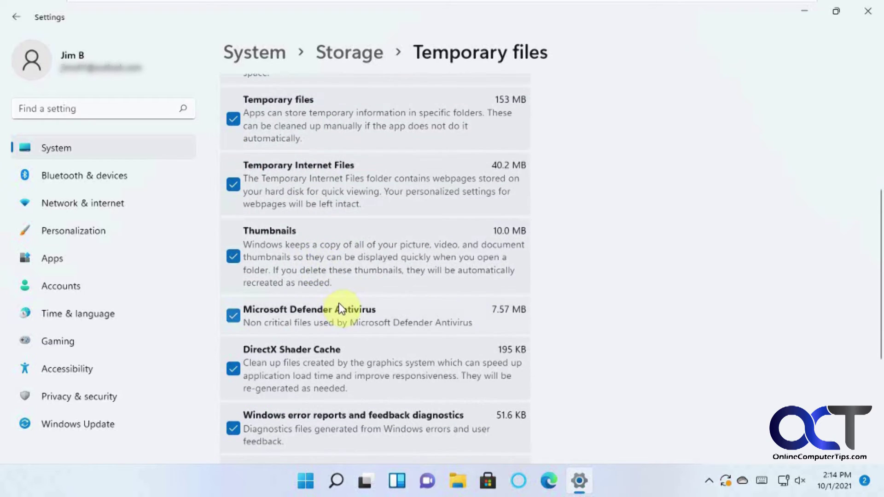
scroll(341, 306, "down", 3)
scroll(355, 300, "up", 6)
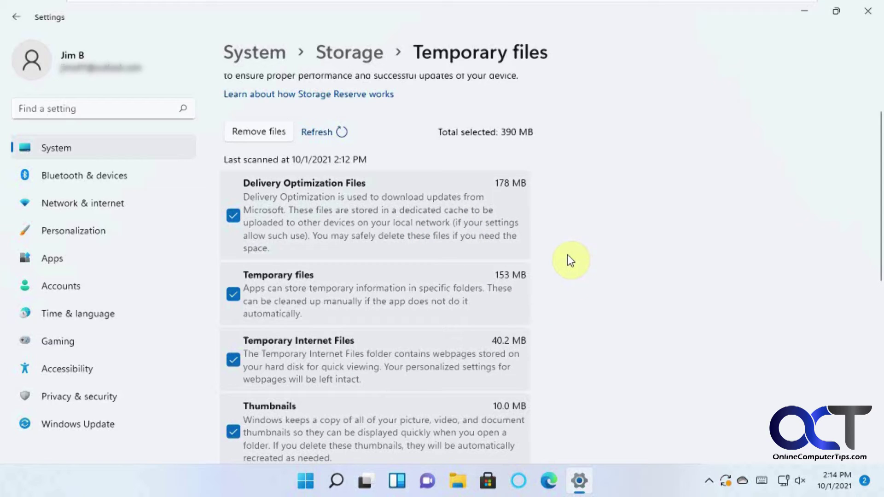
scroll(605, 261, "down", 4)
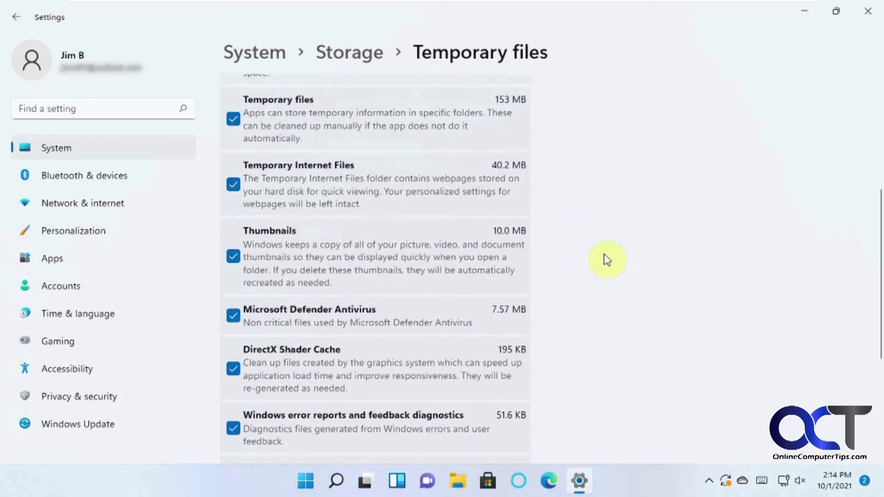
scroll(606, 260, "up", 4)
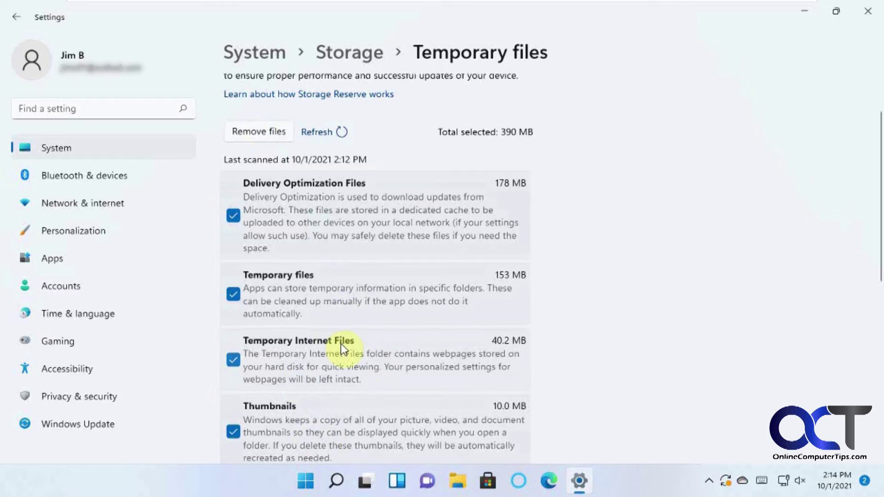
scroll(331, 328, "down", 3)
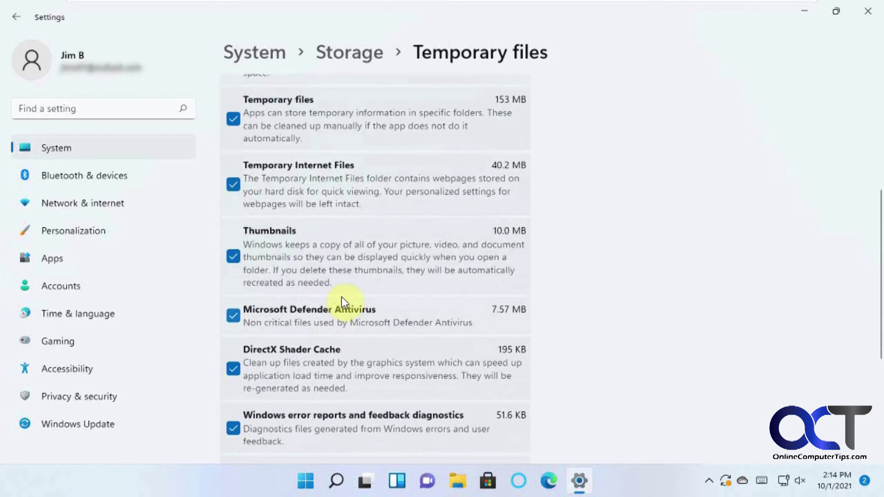
scroll(340, 317, "down", 1)
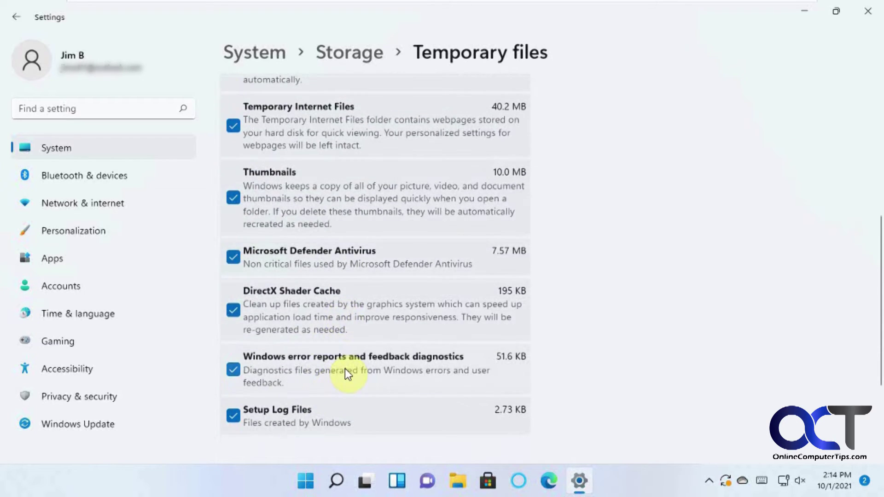
scroll(348, 374, "up", 1)
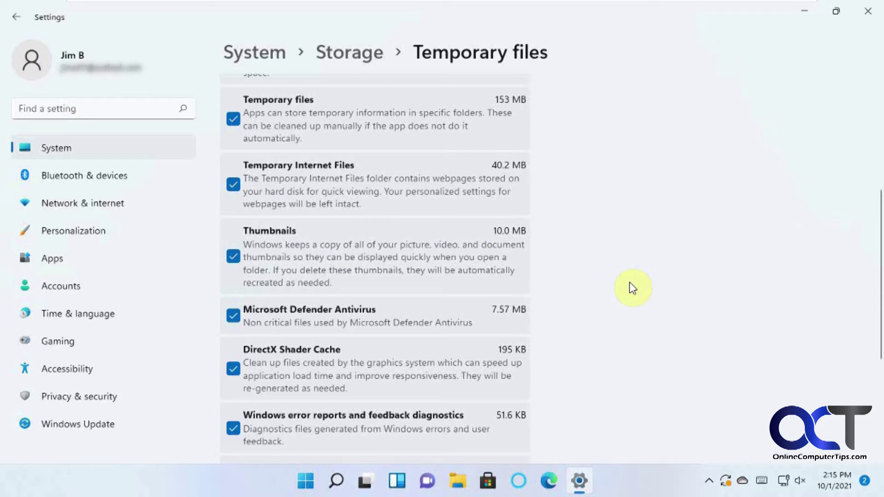
scroll(706, 288, "up", 5)
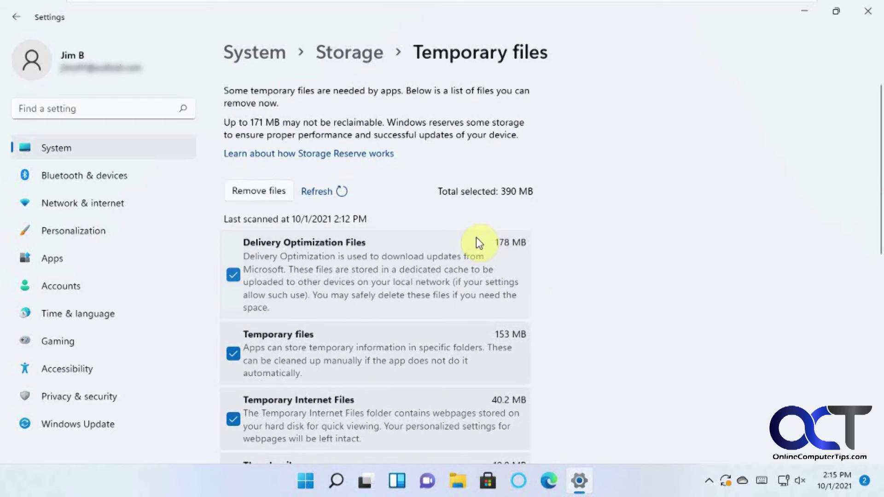
Step: Remove the 390 MB of checked temporary files and confirm permanent deletion
left_click(261, 190)
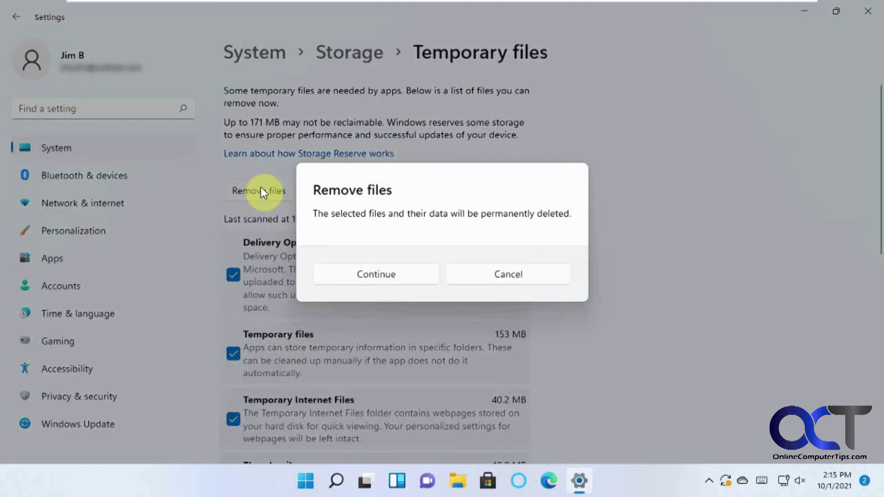
left_click(394, 273)
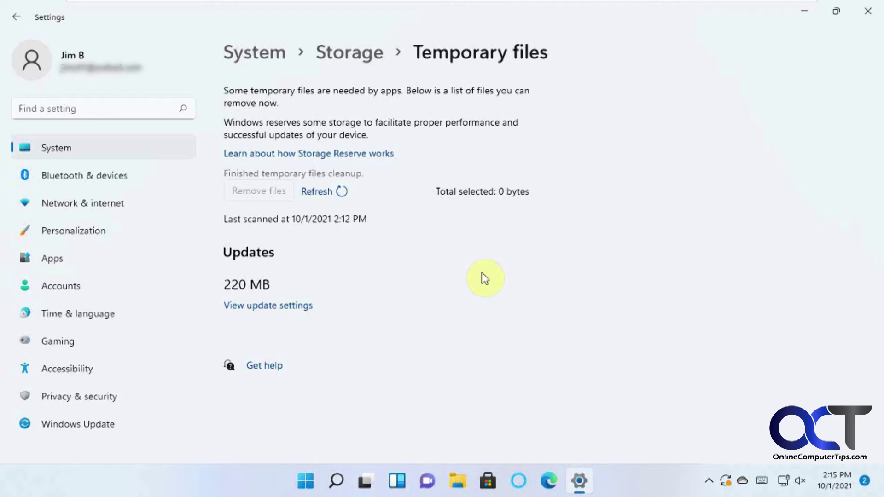
Step: Check Cleanup recommendations, which show nothing to clean, then return to the Storage overview
left_click(353, 52)
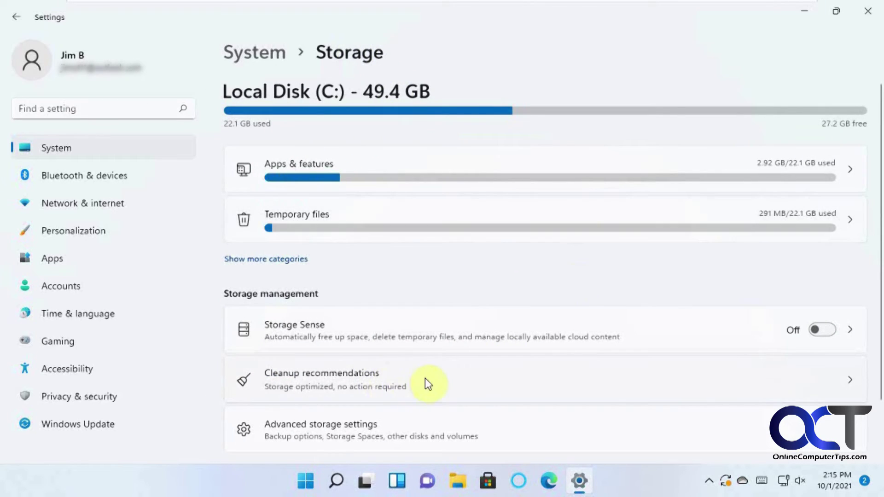
scroll(428, 380, "down", 2)
left_click(397, 313)
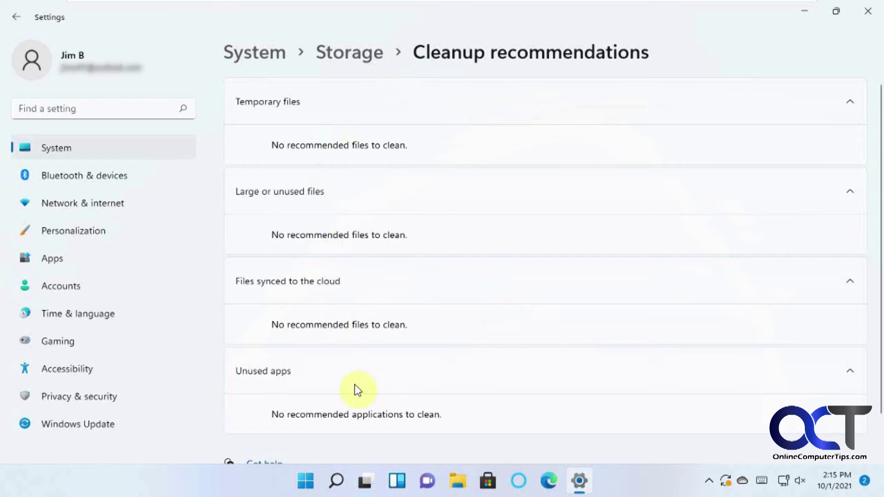
scroll(470, 370, "down", 1)
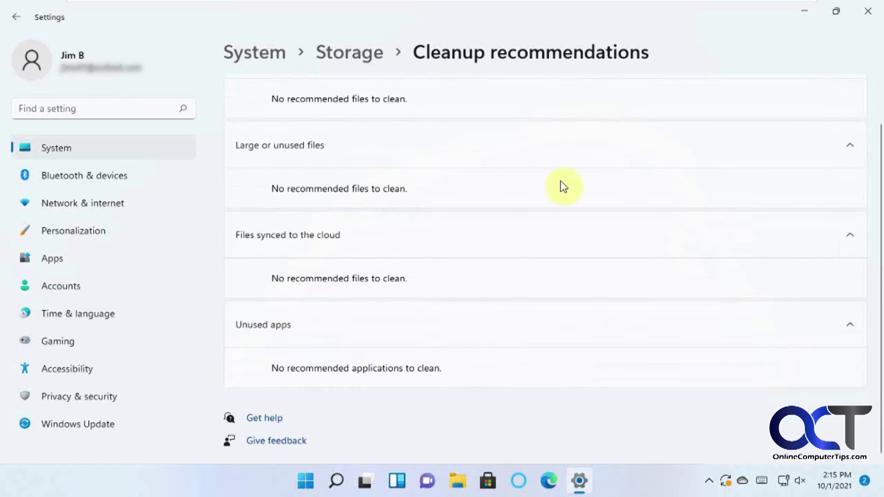
scroll(432, 322, "up", 1)
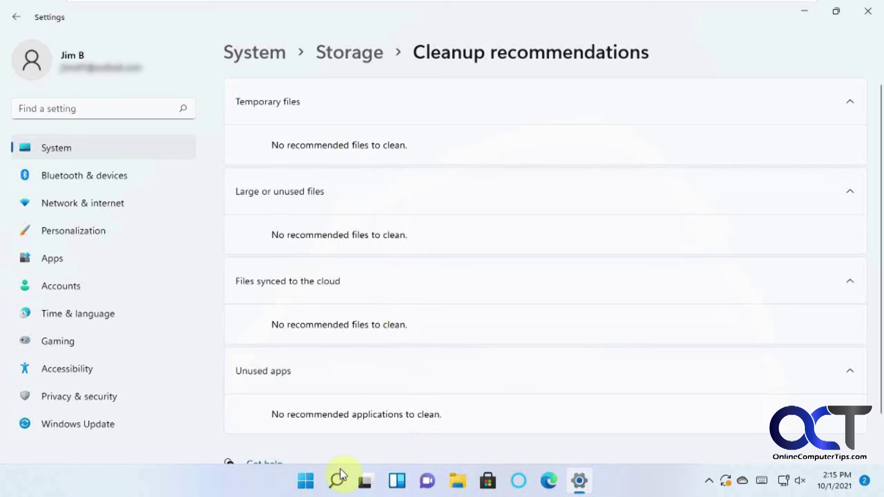
left_click(355, 59)
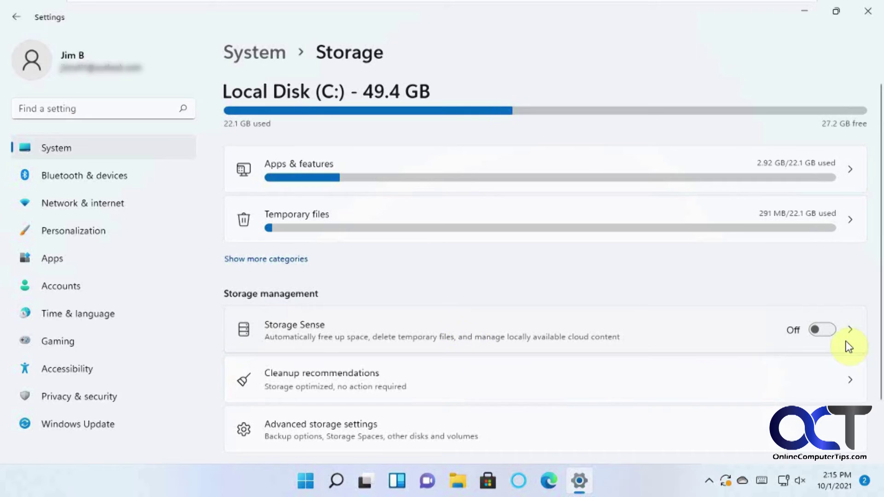
Step: Open Storage Sense and switch Automatic User content cleanup to On
left_click(636, 338)
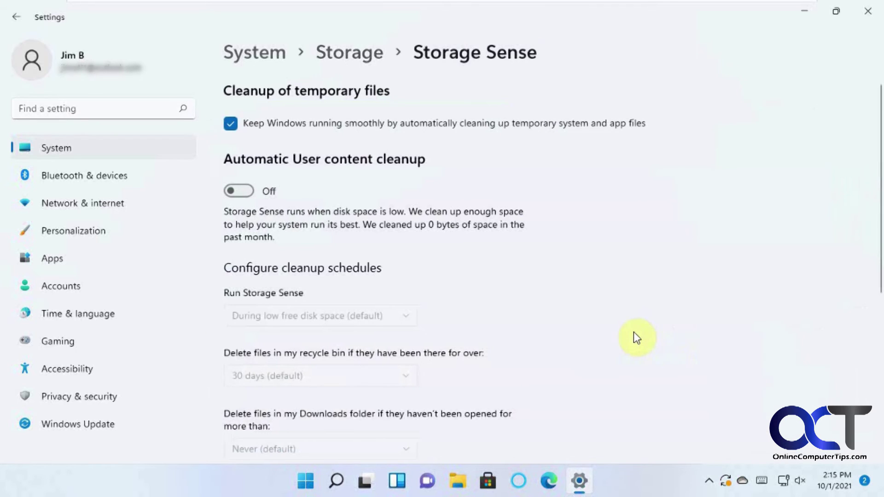
left_click(244, 191)
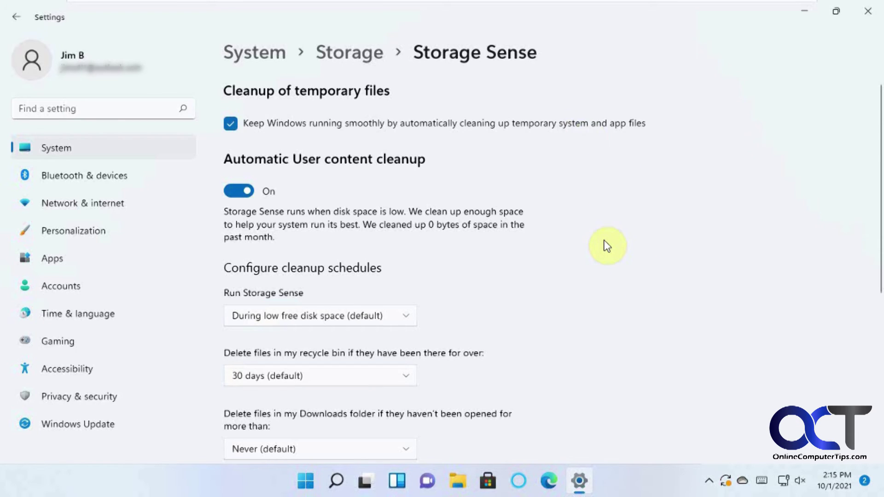
scroll(606, 245, "down", 1)
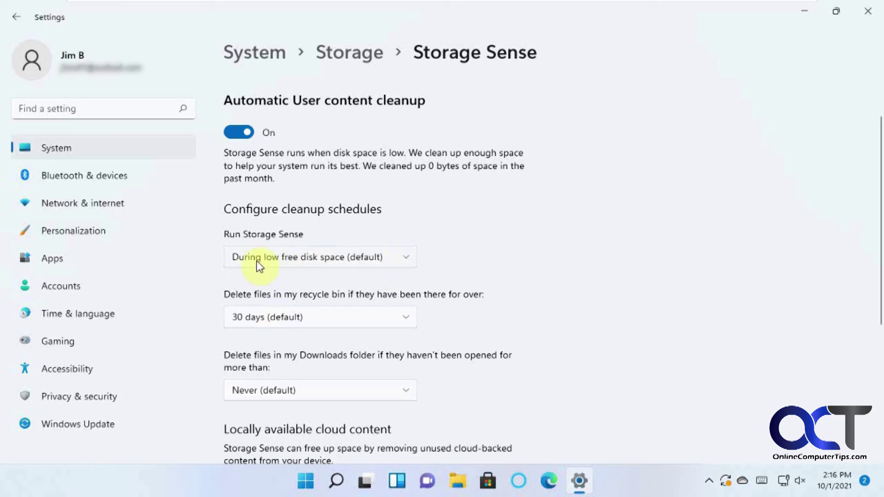
left_click(402, 262)
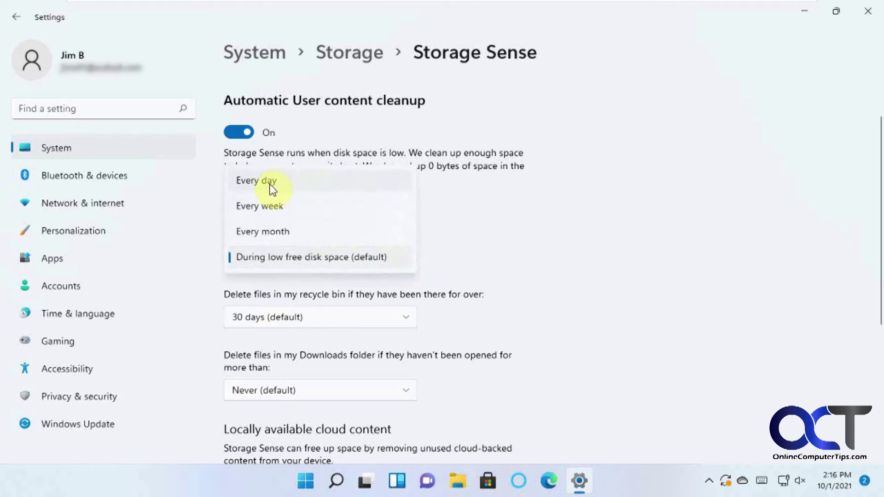
left_click(514, 239)
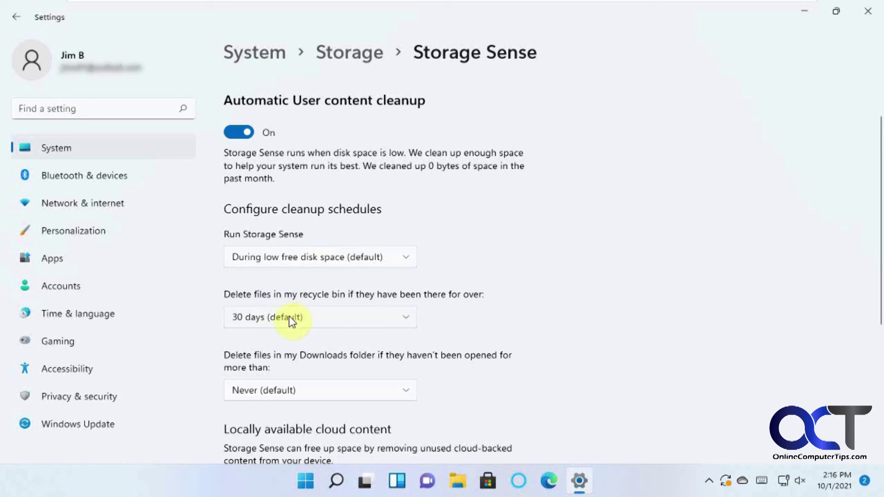
left_click(402, 321)
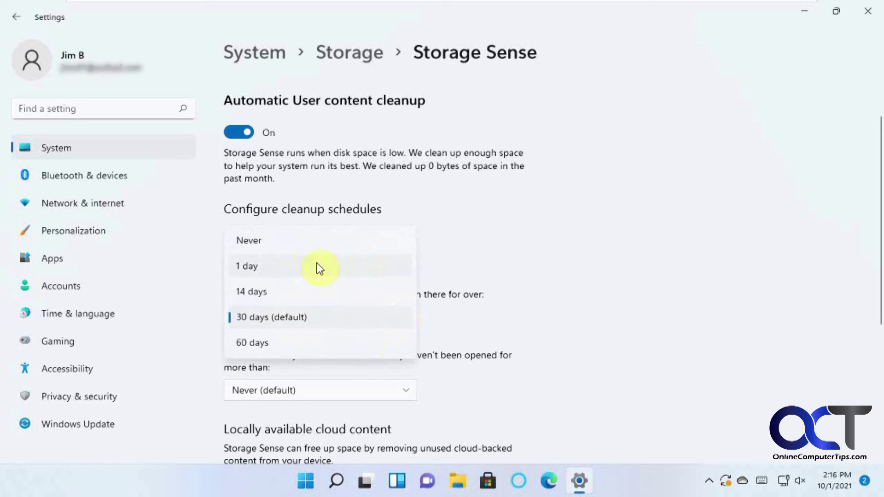
left_click(668, 275)
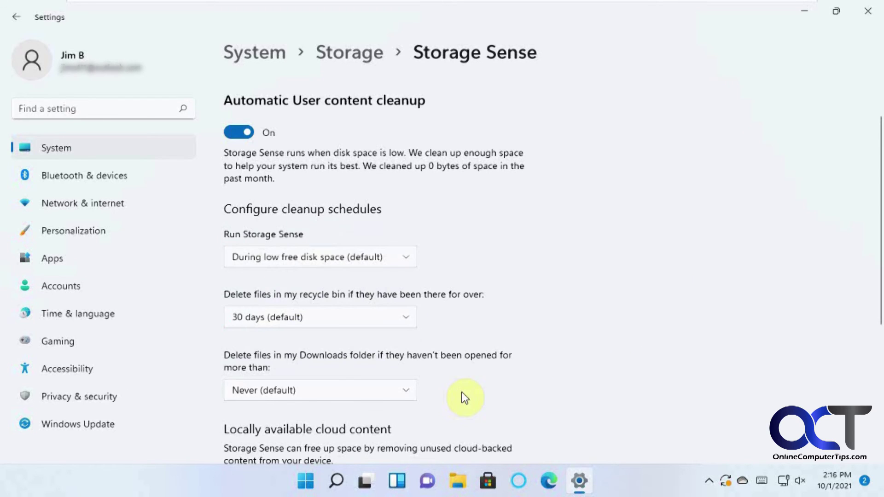
scroll(516, 373, "down", 1)
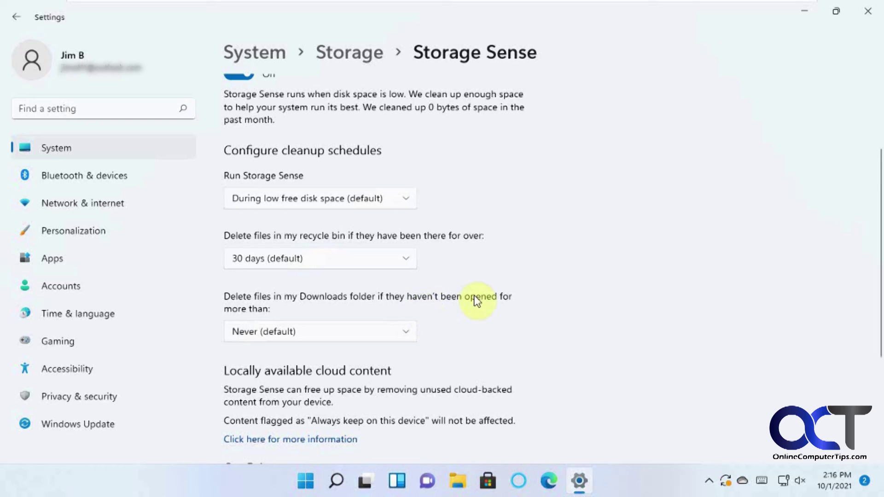
left_click(395, 333)
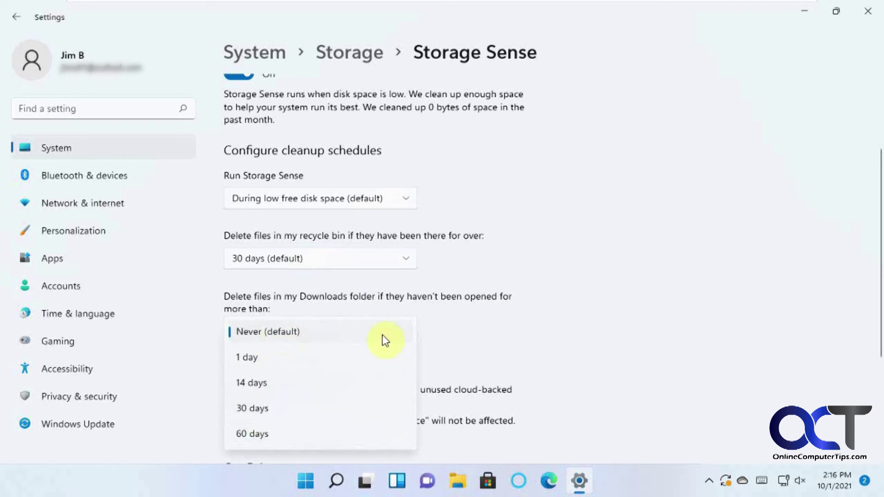
left_click(459, 332)
scroll(584, 317, "down", 4)
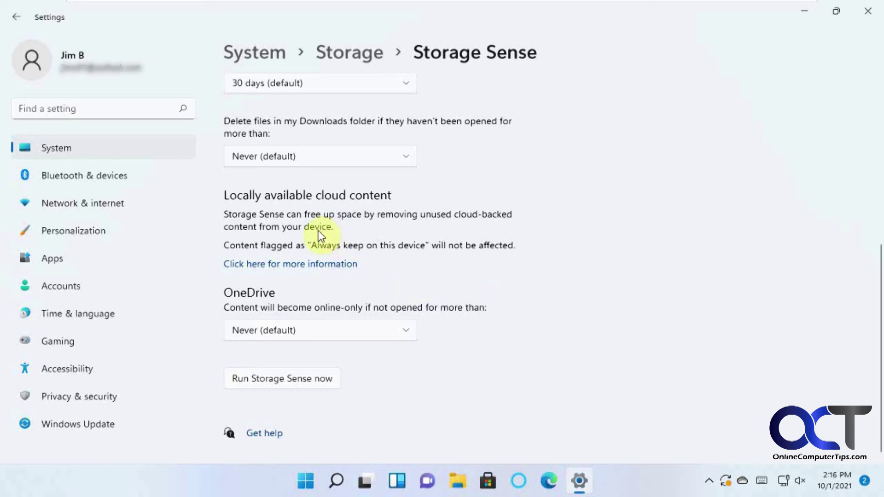
left_click(389, 330)
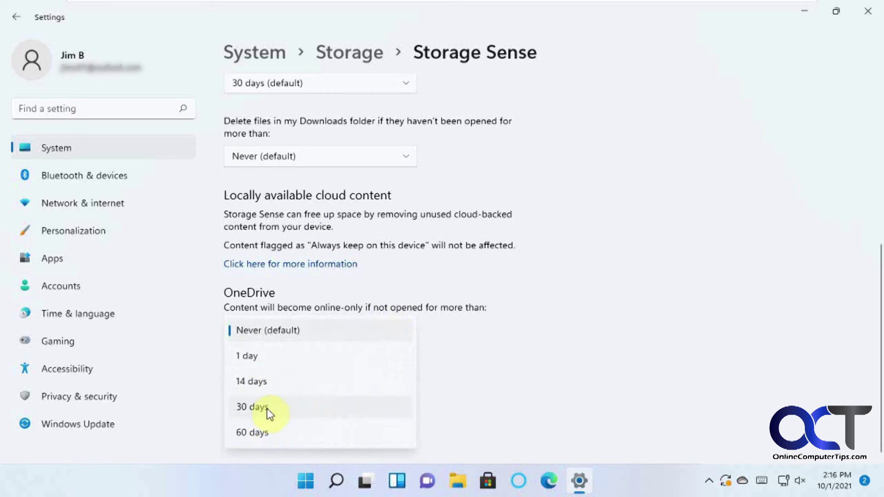
left_click(432, 281)
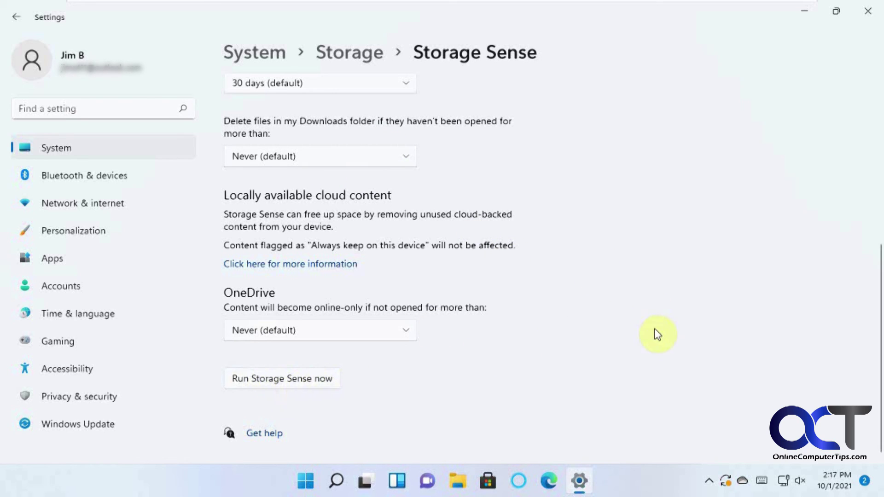
scroll(657, 334, "up", 4)
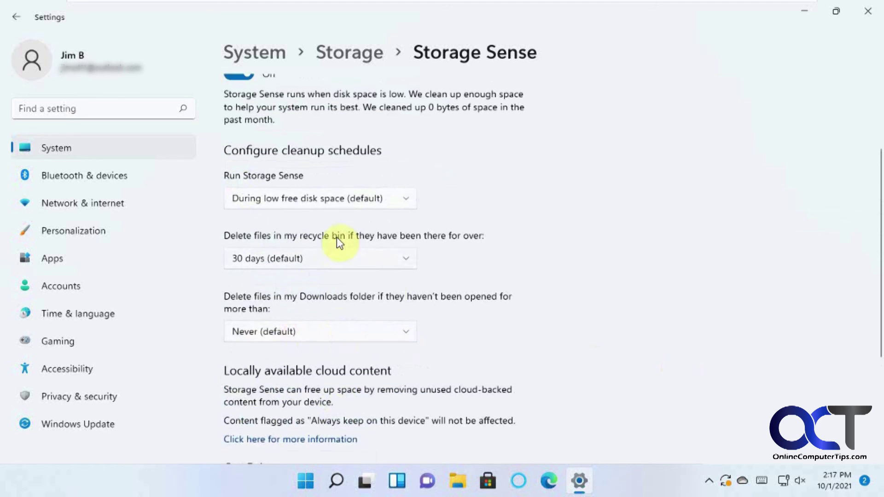
Step: Leave Run Storage Sense at its default frequency and return to the Storage overview
scroll(391, 306, "up", 3)
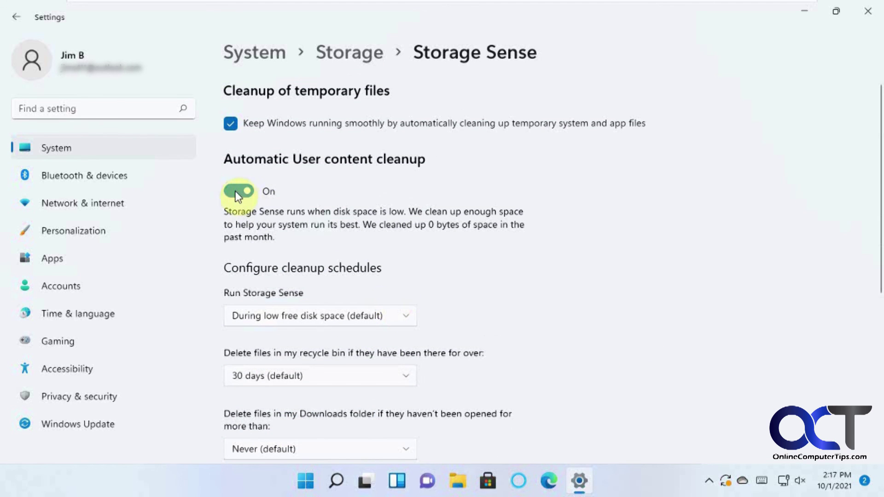
left_click(300, 315)
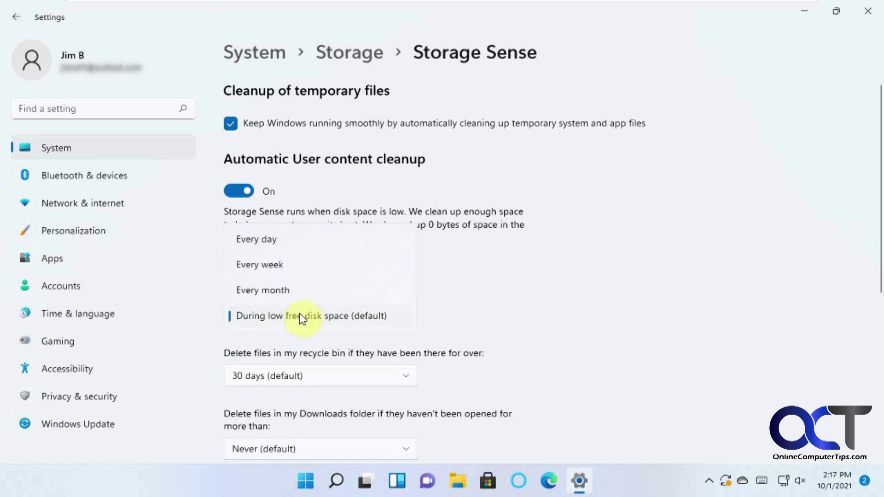
left_click(300, 315)
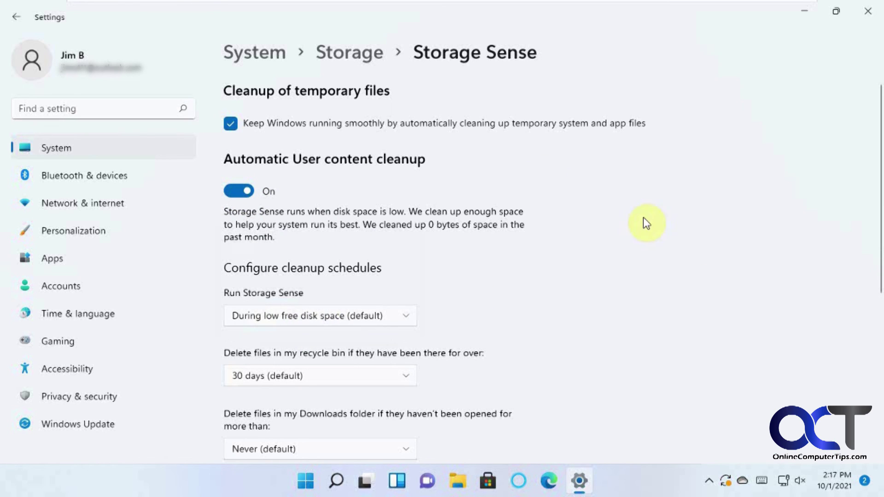
left_click(352, 54)
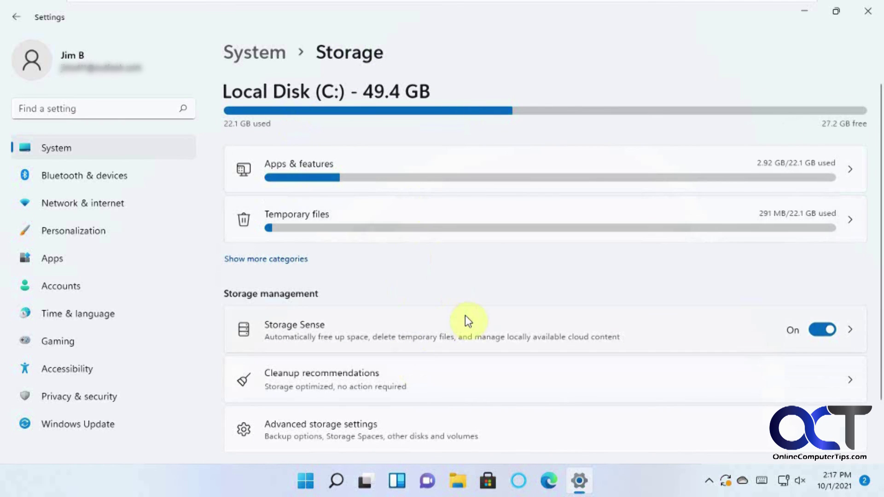
scroll(465, 315, "down", 2)
scroll(465, 315, "up", 2)
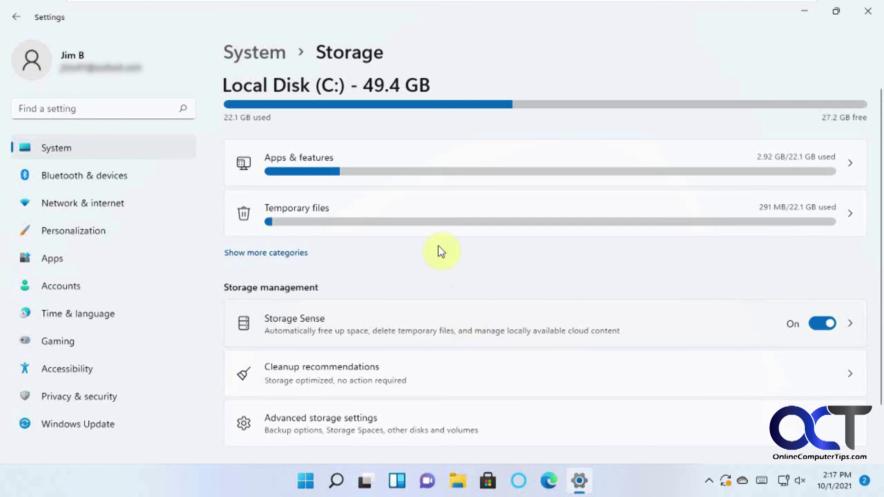